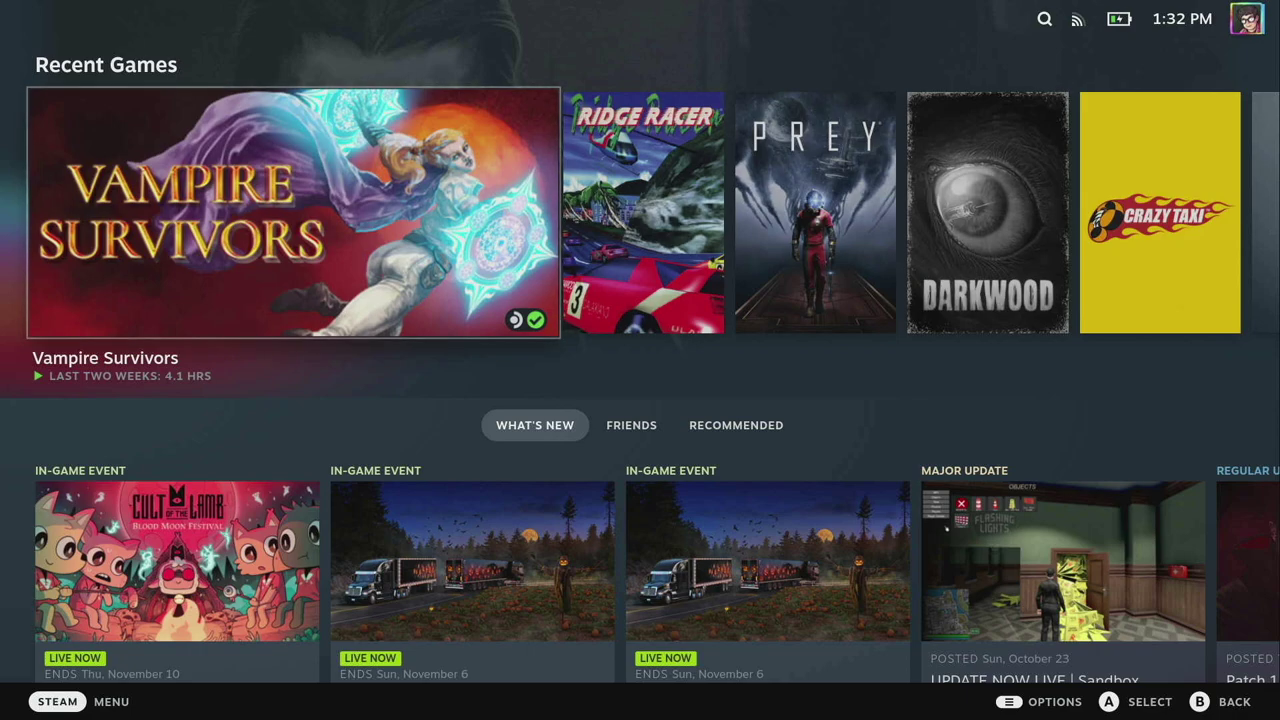
Step: Open Settings from the Steam menu and go down to the Customization page with its Startup Movie options
{"action": "key", "text": "super"}
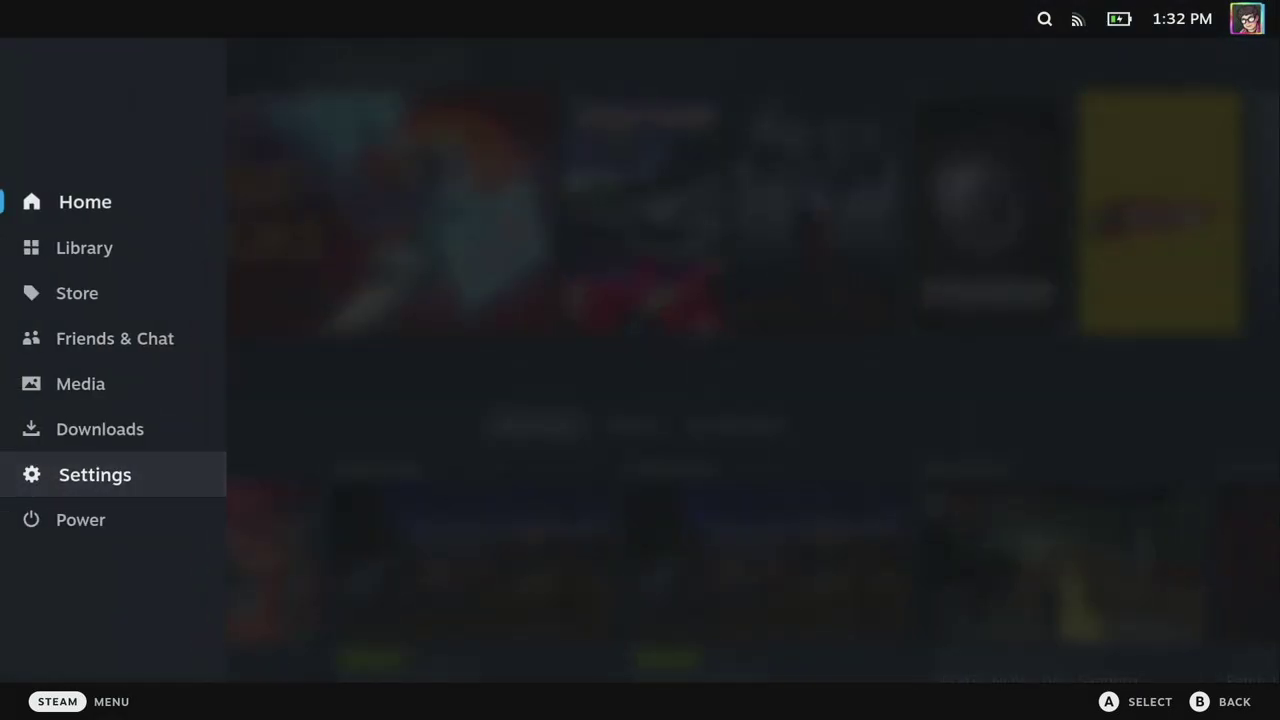
{"action": "key", "text": "Return"}
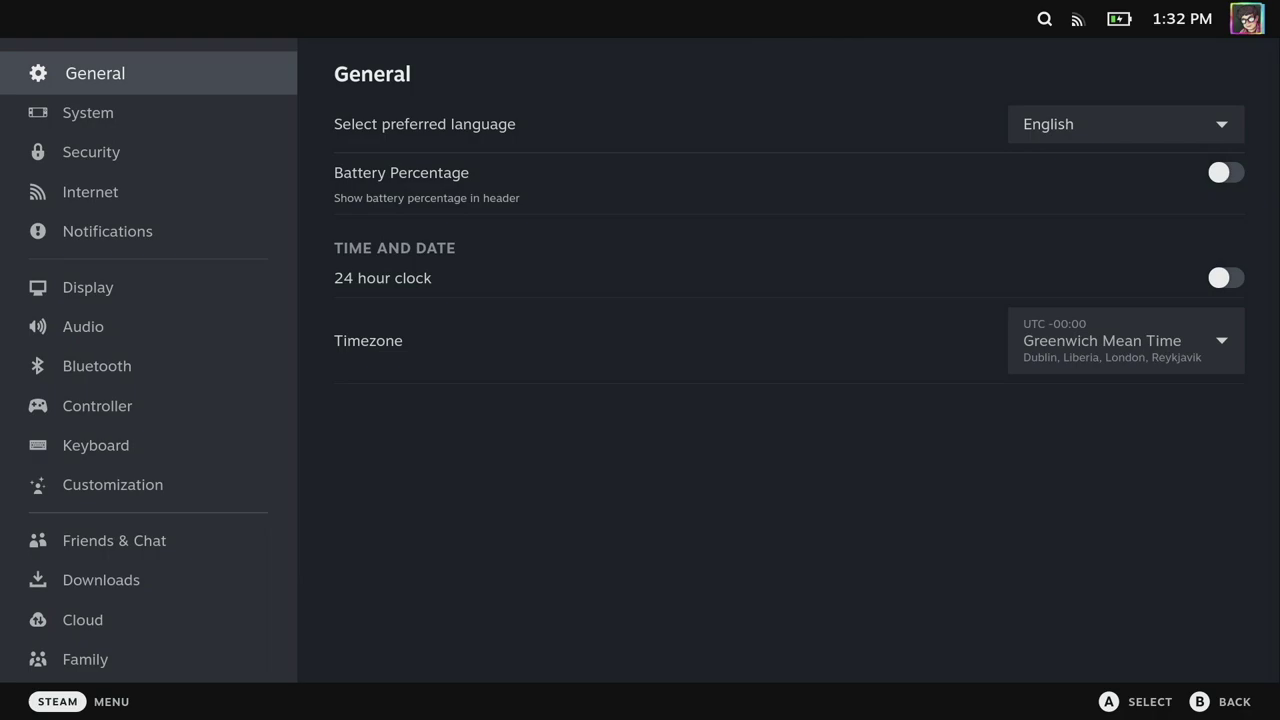
{"action": "key", "text": "Down"}
{"action": "key", "text": "Down"}
{"action": "key", "text": "Down"}
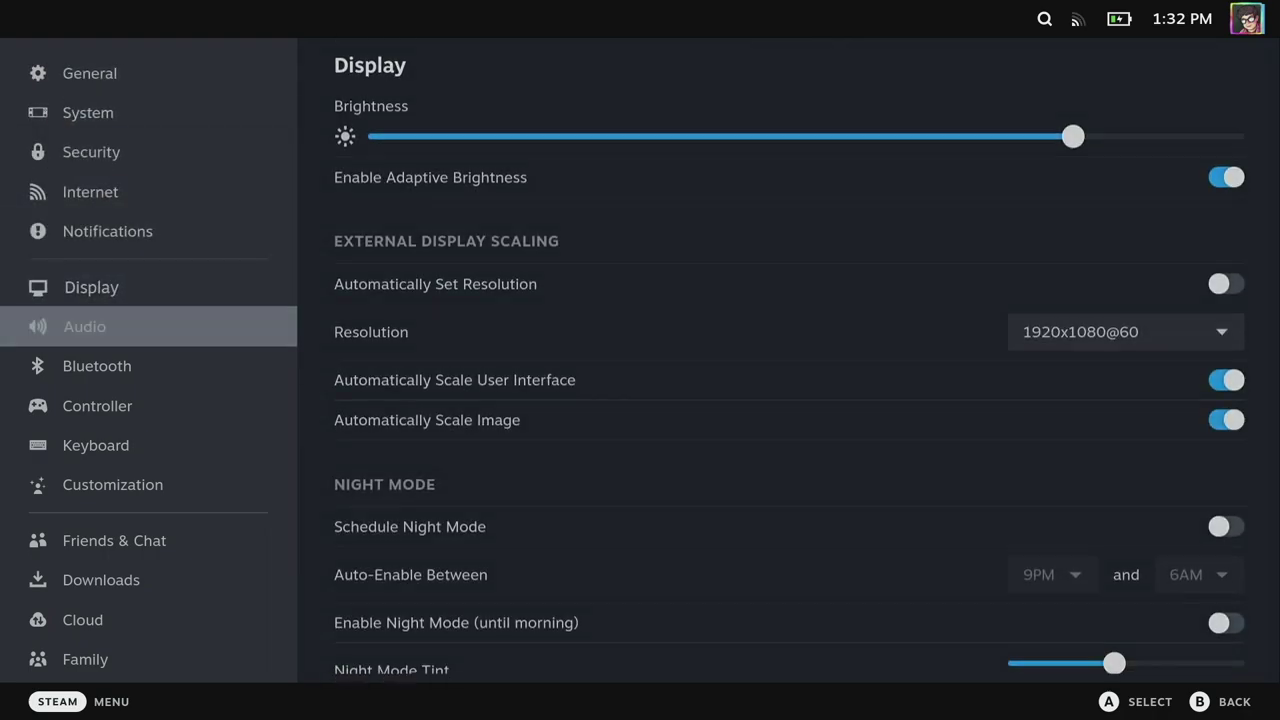
{"action": "key", "text": "Down"}
{"action": "key", "text": "Down"}
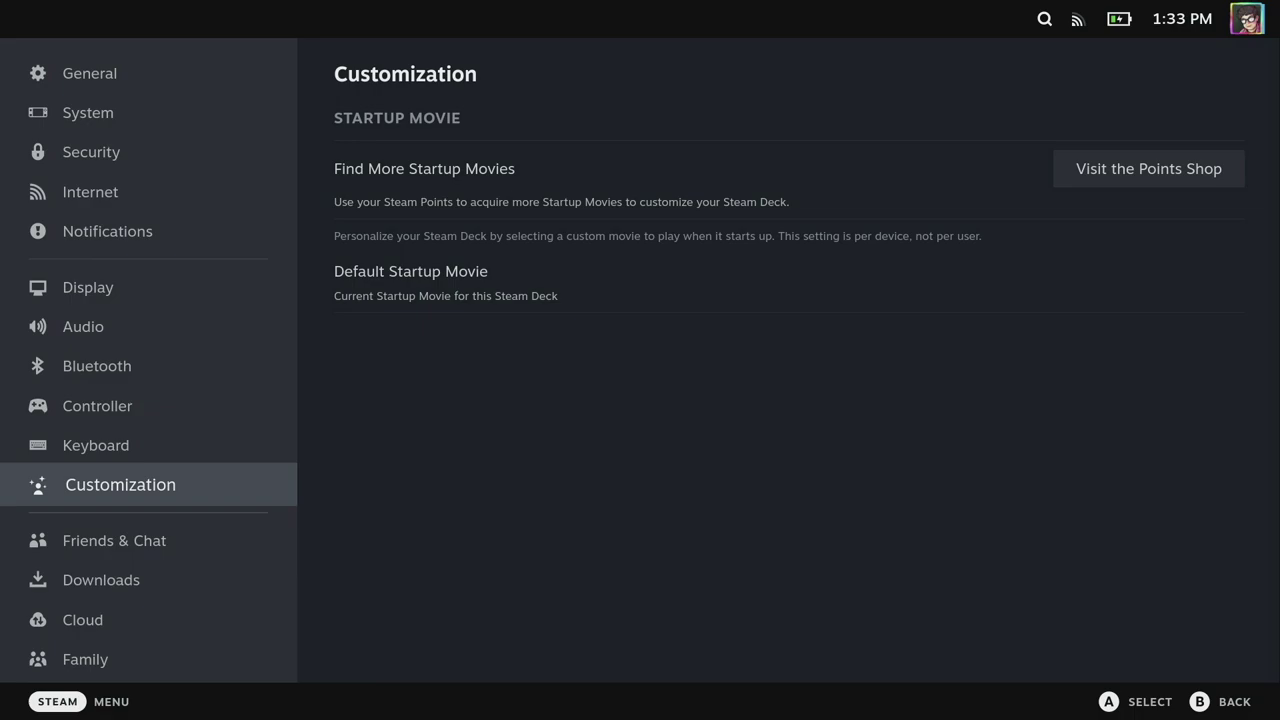
{"action": "left_click", "coordinate": [680, 180]}
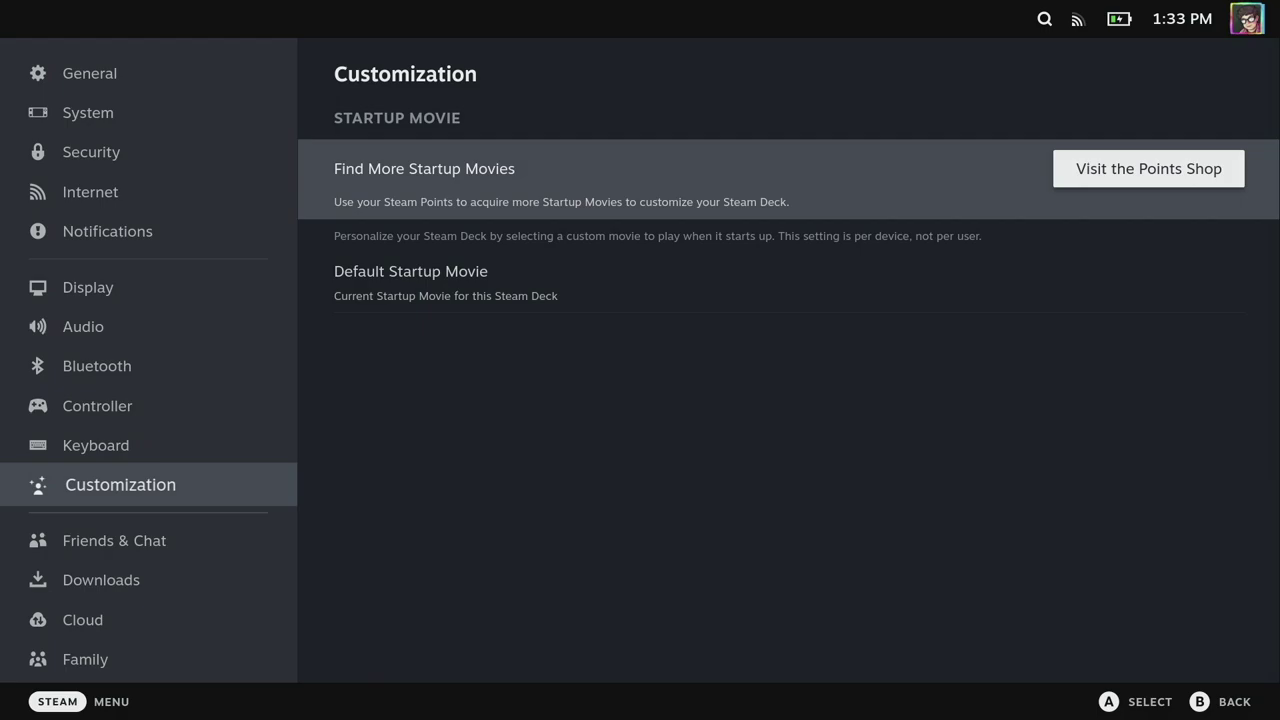
Step: Turn off Enable Valve Internal in Decky Loader's Developer settings
{"action": "key", "text": "Left"}
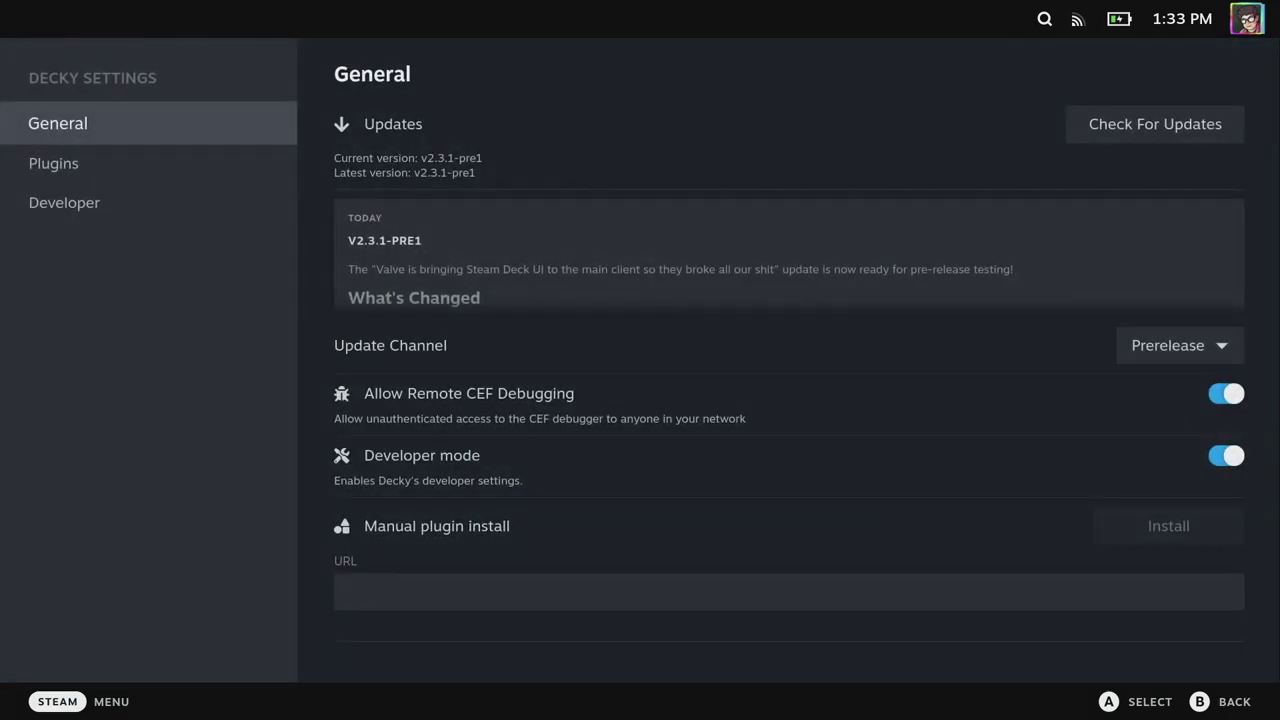
{"action": "key", "text": "Down"}
{"action": "key", "text": "Down"}
{"action": "key", "text": "Right"}
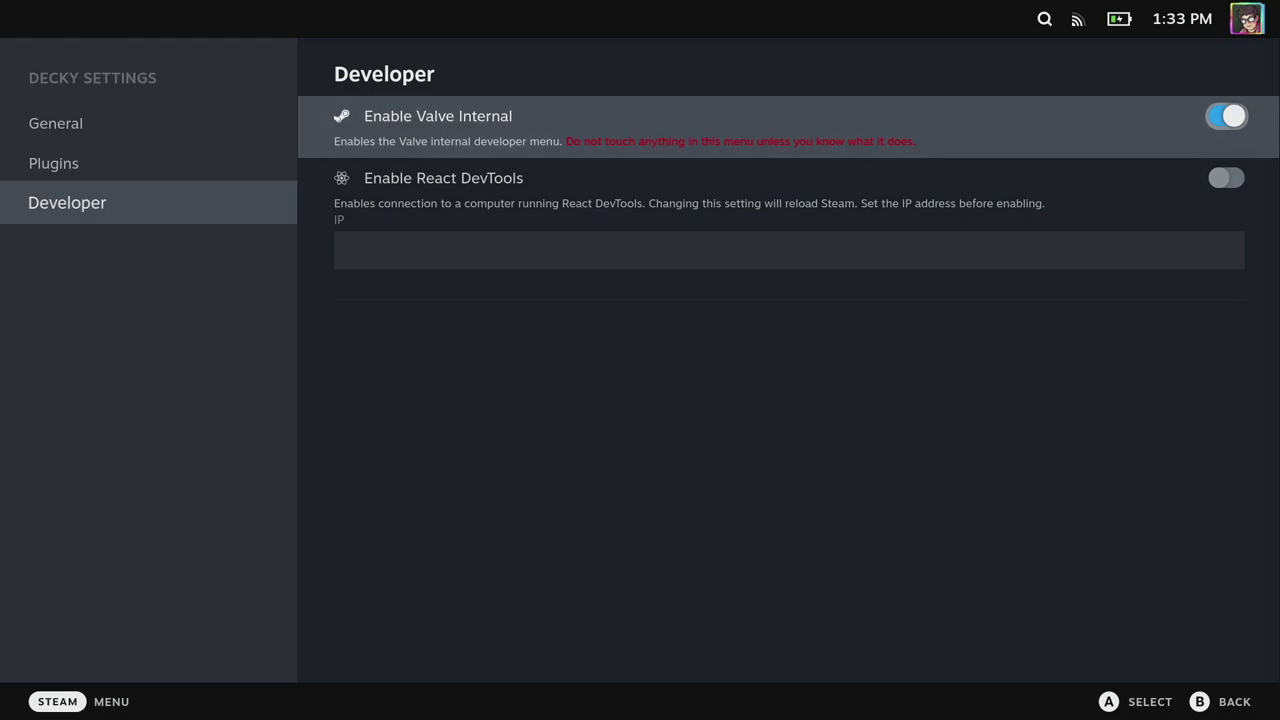
{"action": "key", "text": "Return"}
{"action": "key", "text": "Left"}
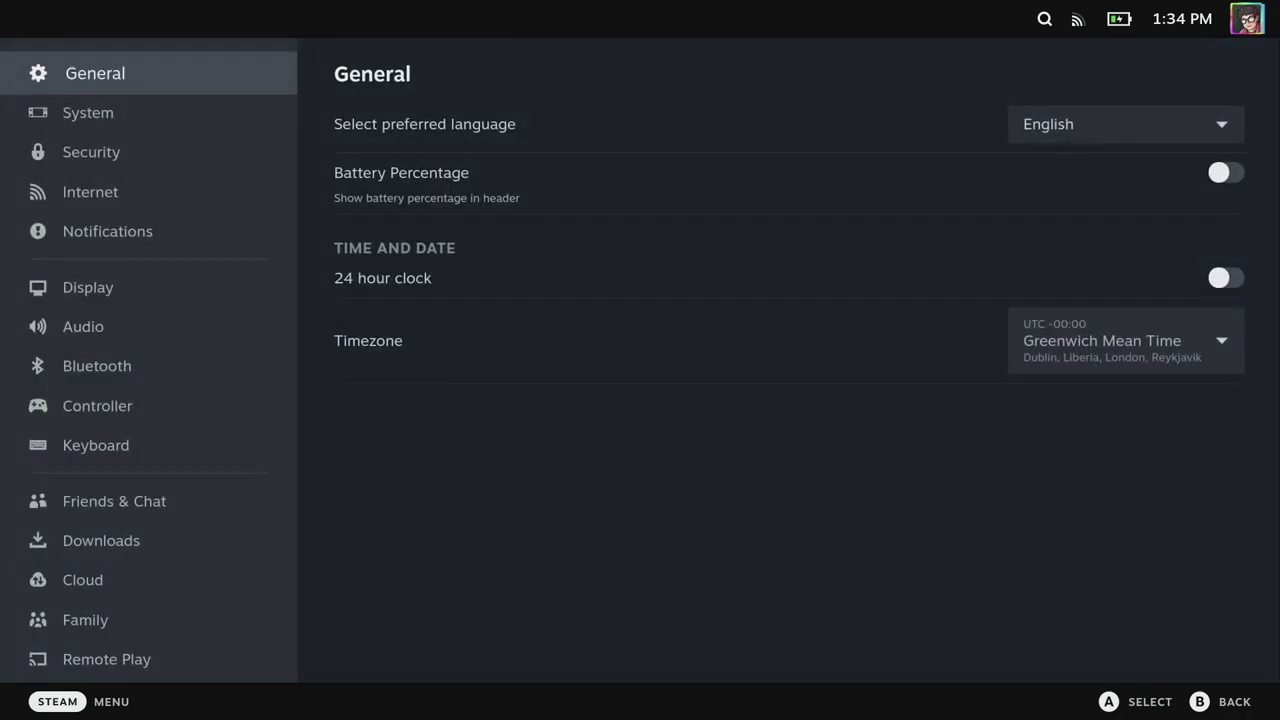
Step: Go past Controller and Keyboard, then switch Enable Valve Internal back on in Decky's Developer settings
{"action": "key", "text": "Down"}
{"action": "key", "text": "Down"}
{"action": "key", "text": "Down"}
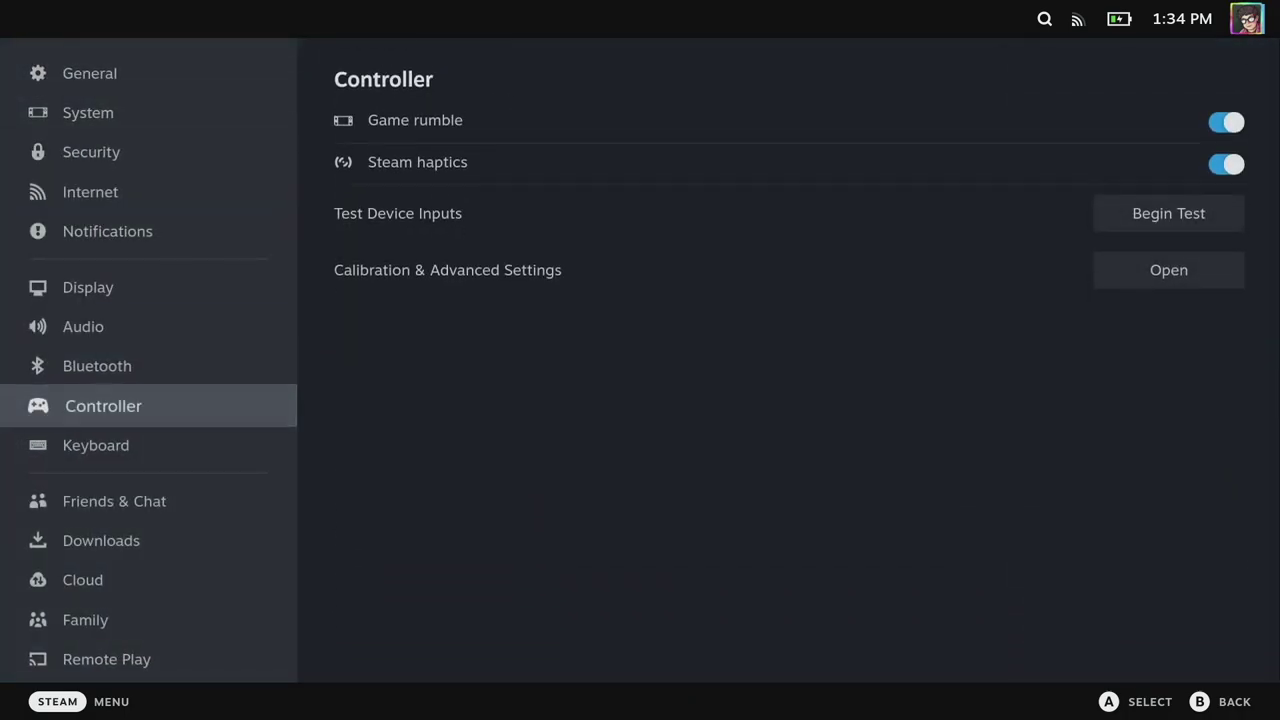
{"action": "key", "text": "Down"}
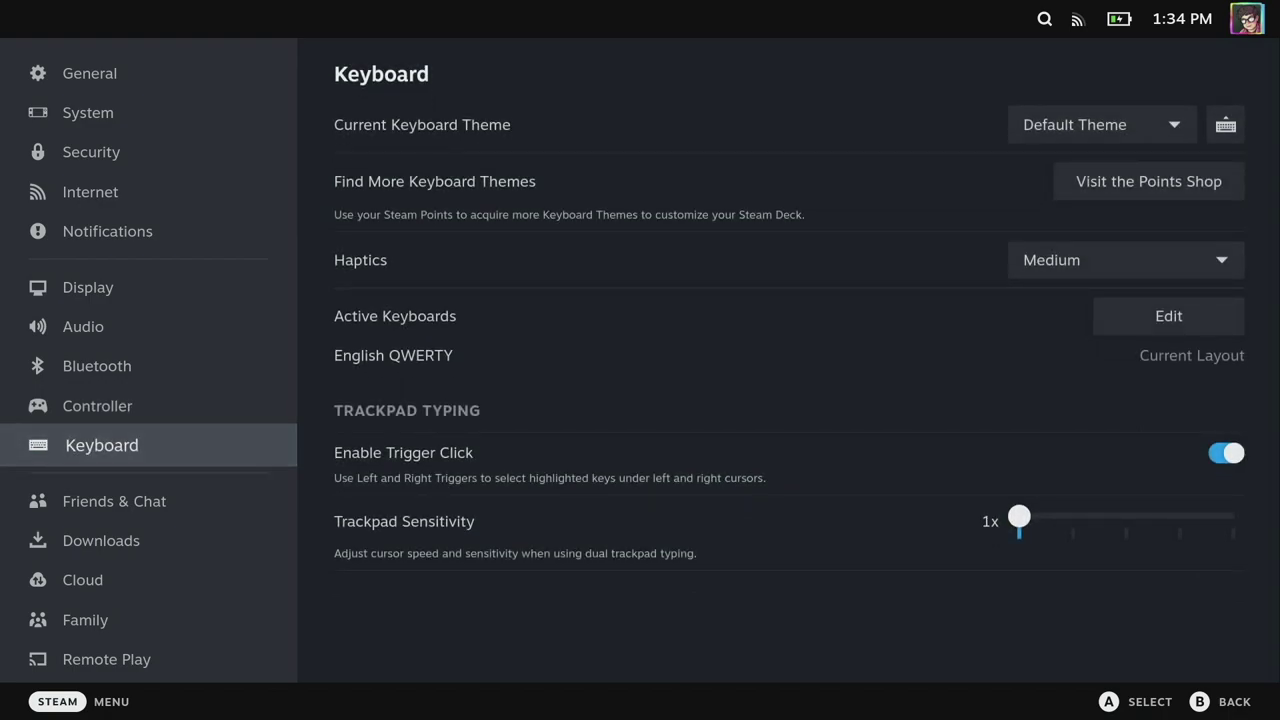
{"action": "key", "text": "ctrl+2"}
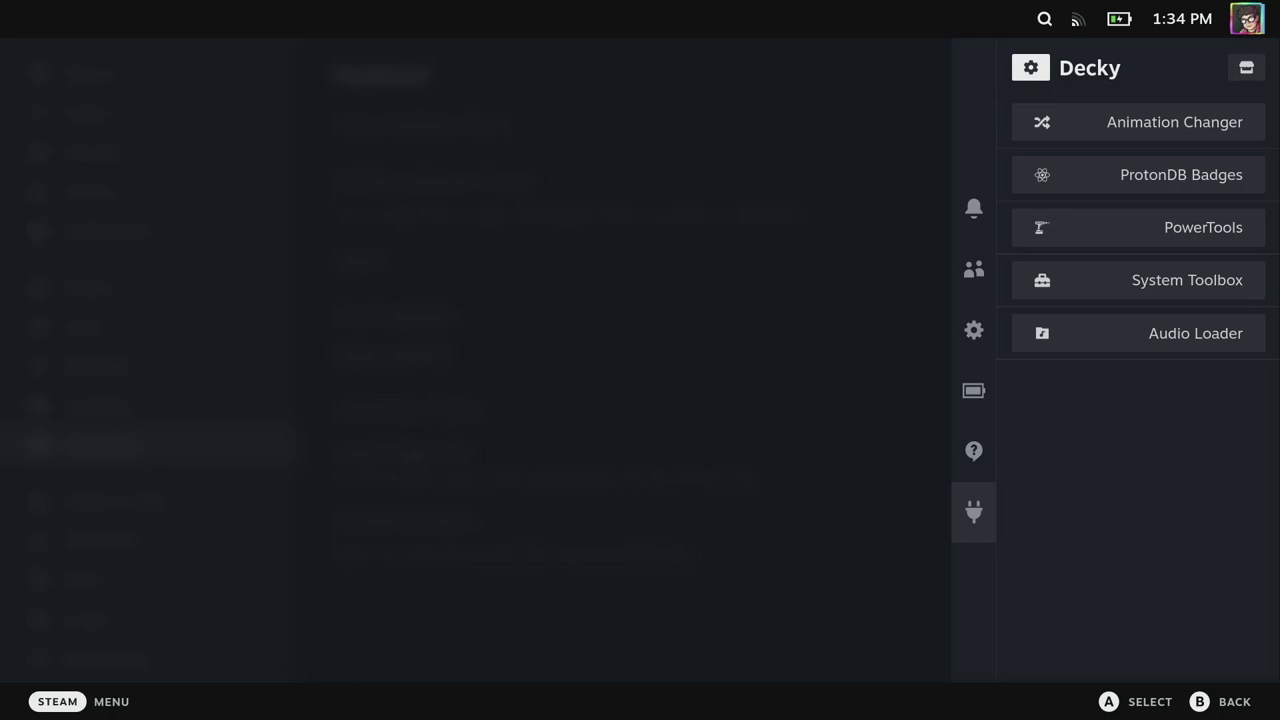
{"action": "key", "text": "Return"}
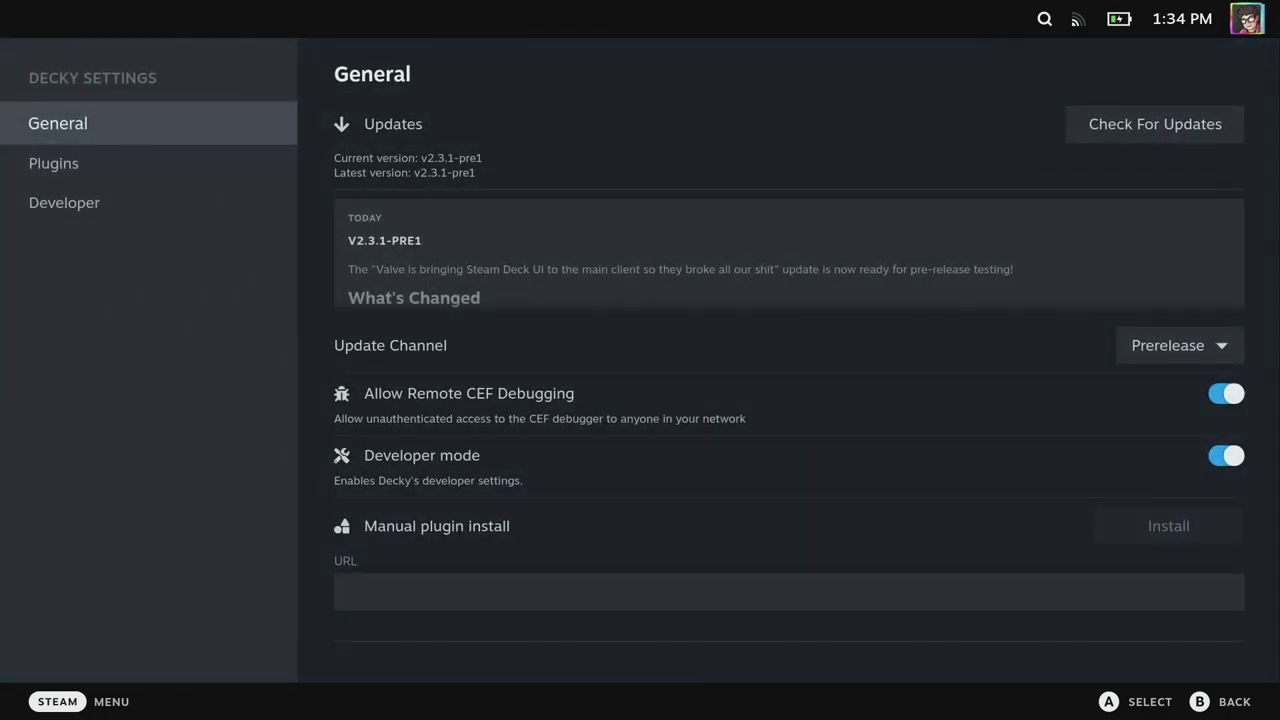
{"action": "key", "text": "Down"}
{"action": "key", "text": "Down"}
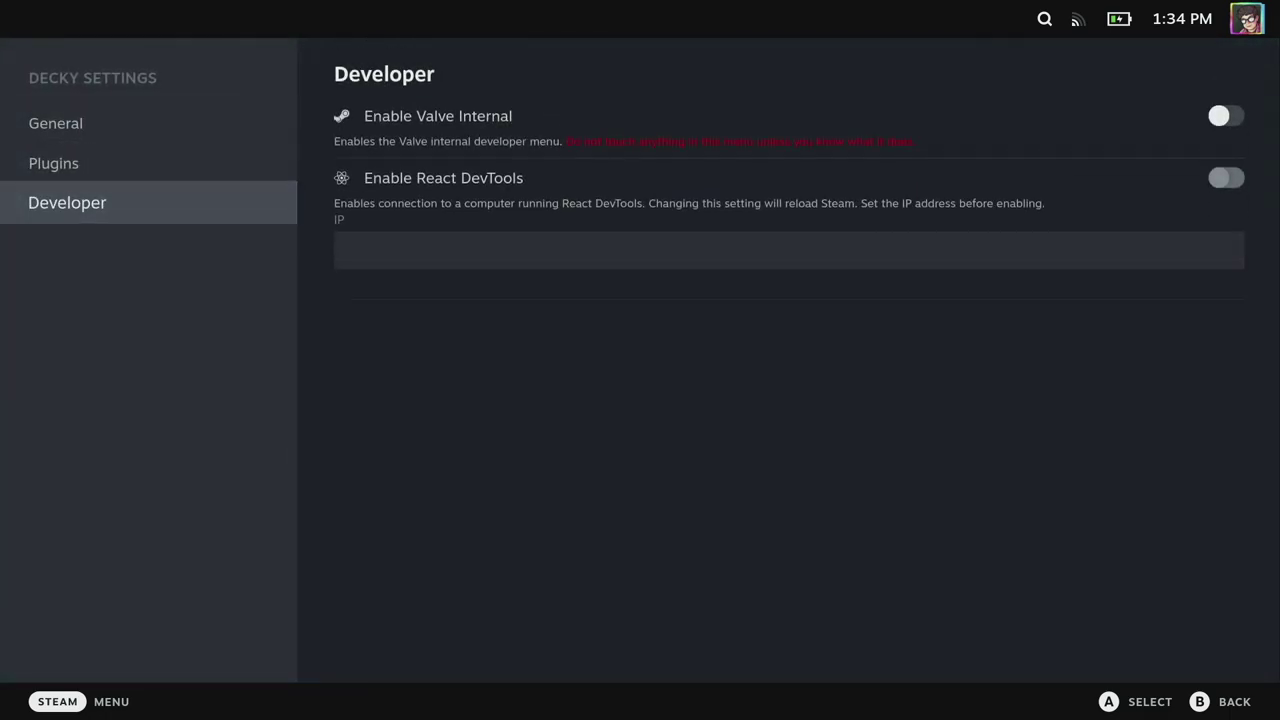
{"action": "key", "text": "Right"}
{"action": "key", "text": "Return"}
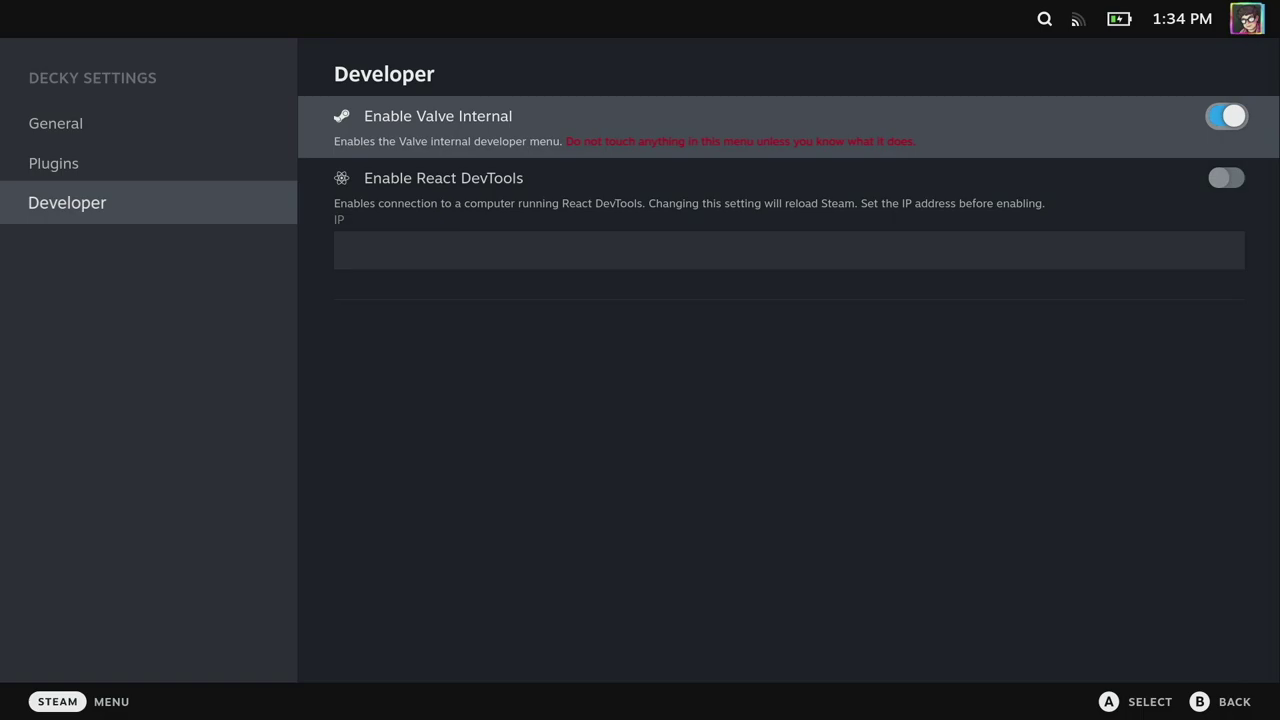
Step: Move down the sidebar to the unlocked Valve Internal page, then step back up toward Customization
{"action": "key", "text": "Down"}
{"action": "key", "text": "Down"}
{"action": "key", "text": "Down"}
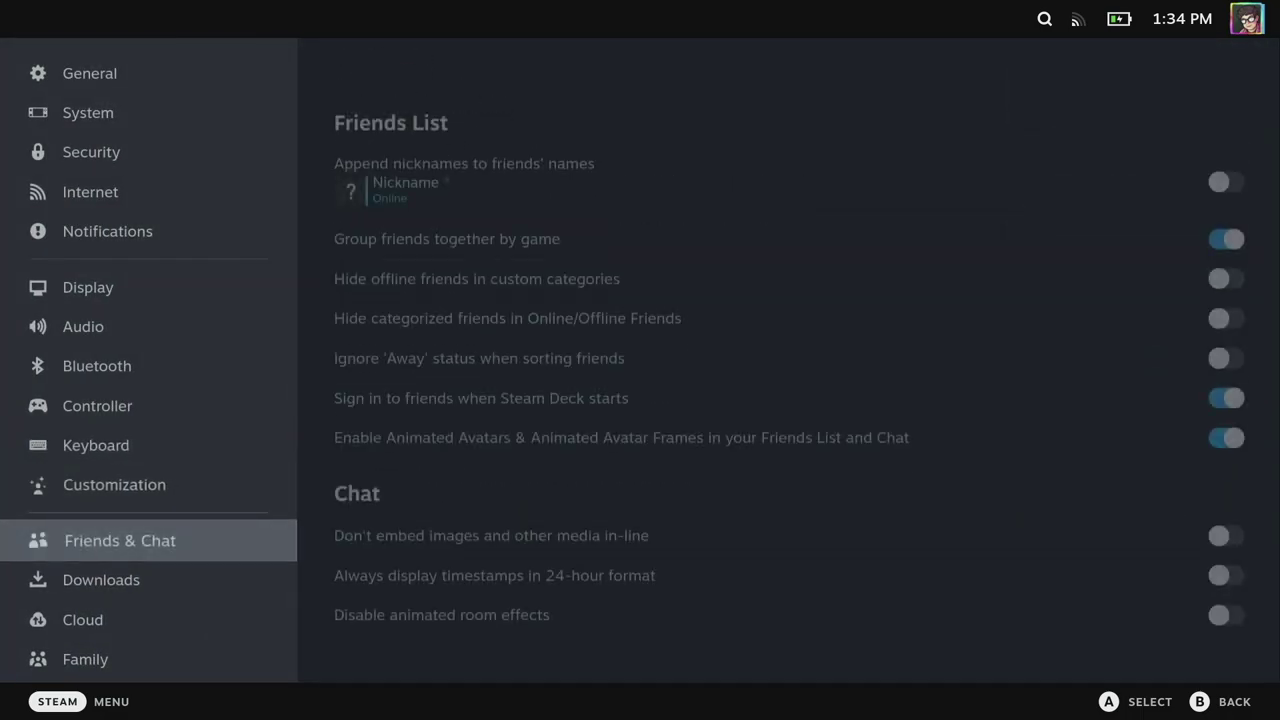
{"action": "key", "text": "Down"}
{"action": "key", "text": "Down"}
{"action": "key", "text": "Down"}
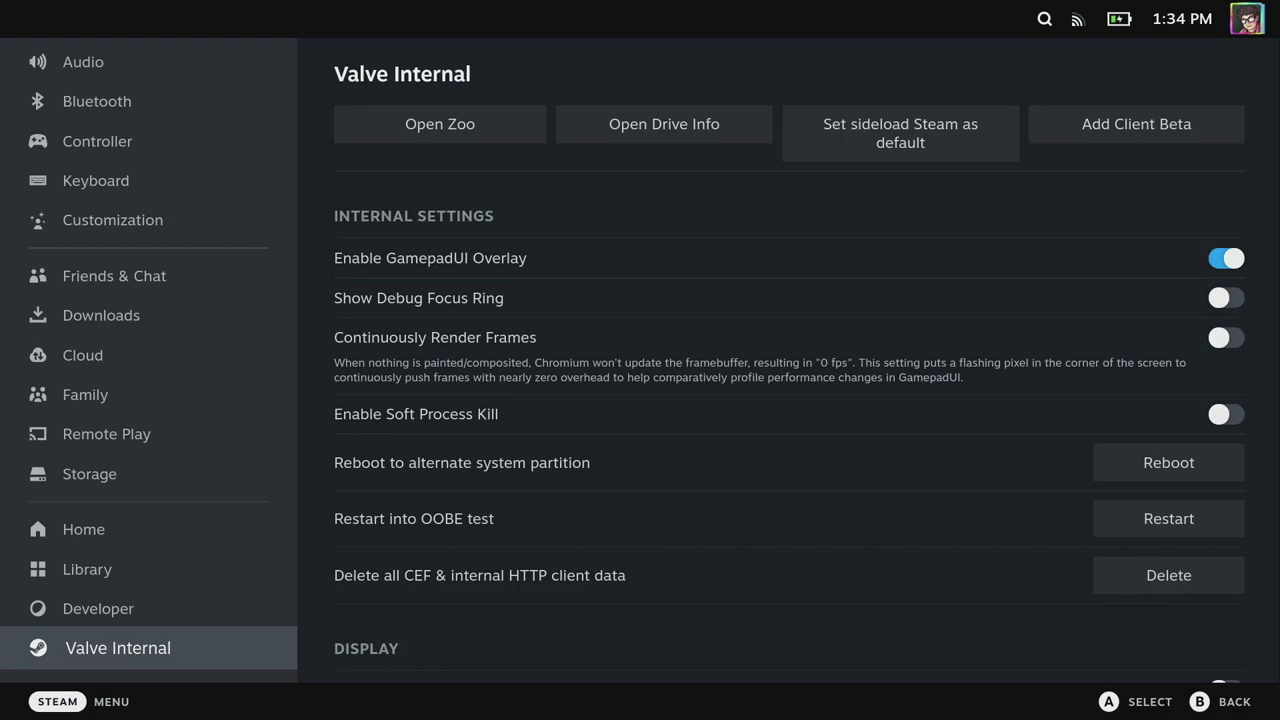
{"action": "key", "text": "Up"}
{"action": "key", "text": "Up"}
{"action": "key", "text": "Up"}
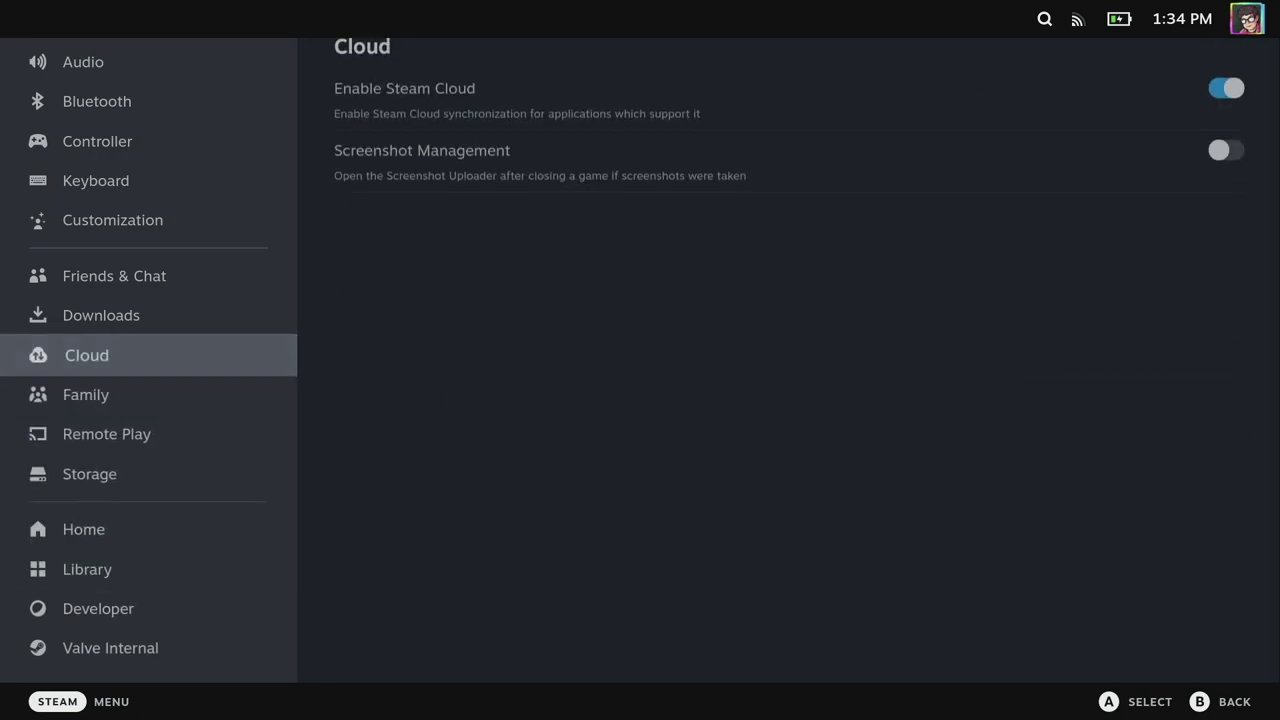